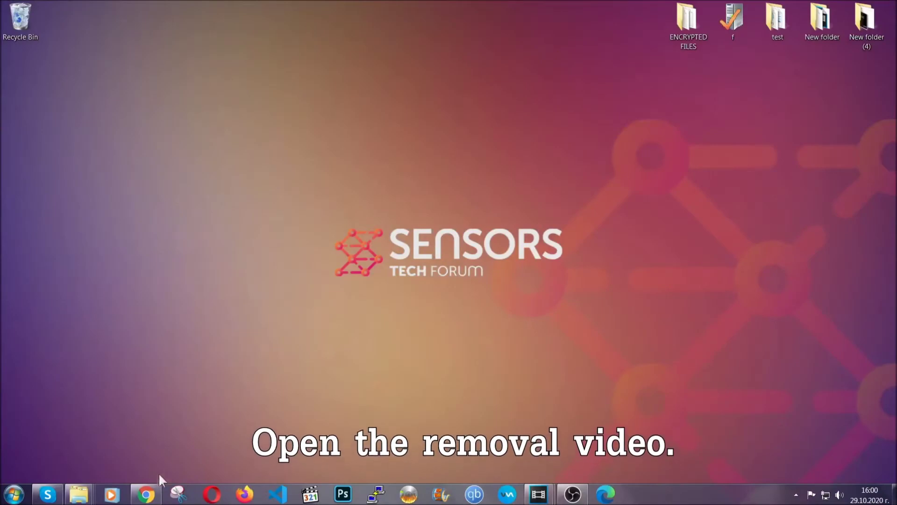
Step: From the YouTube removal video, follow the Full Removal Guide link and download SpyHunter-Installer.exe
left_click(146, 493)
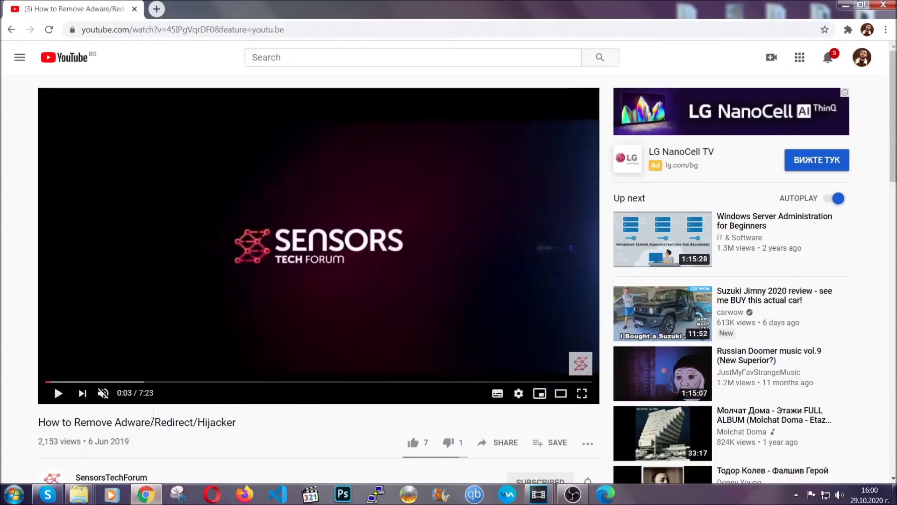
scroll(180, 330, "down", 5)
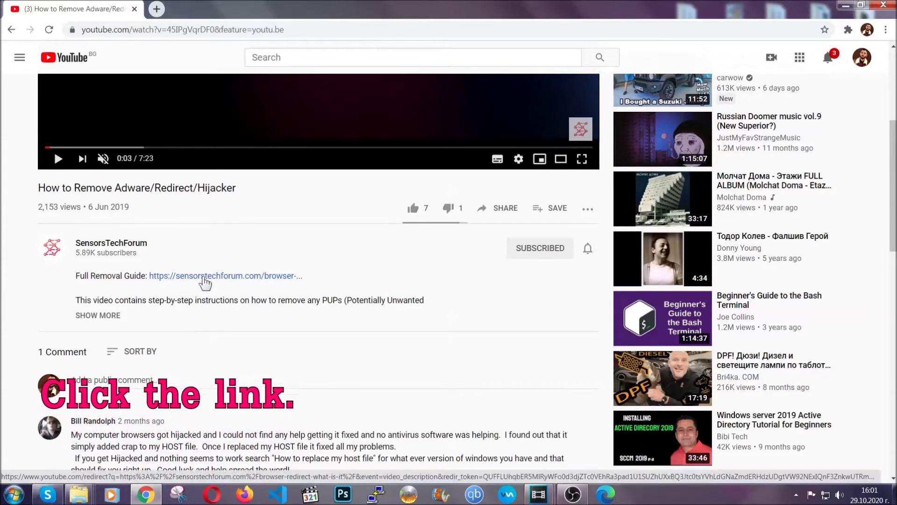
left_click(204, 276)
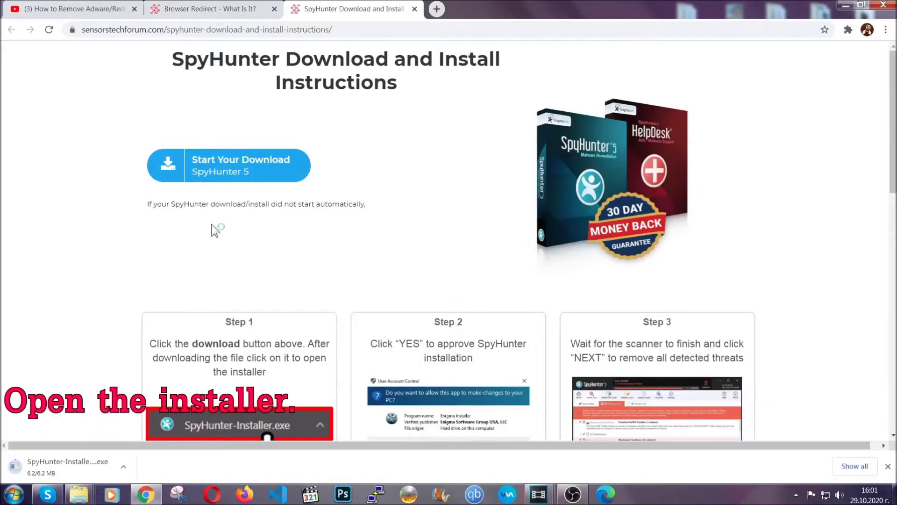
Step: Run SpyHunter-Installer.exe, choose English, accept the EULA and install SpyHunter 5
left_click(55, 466)
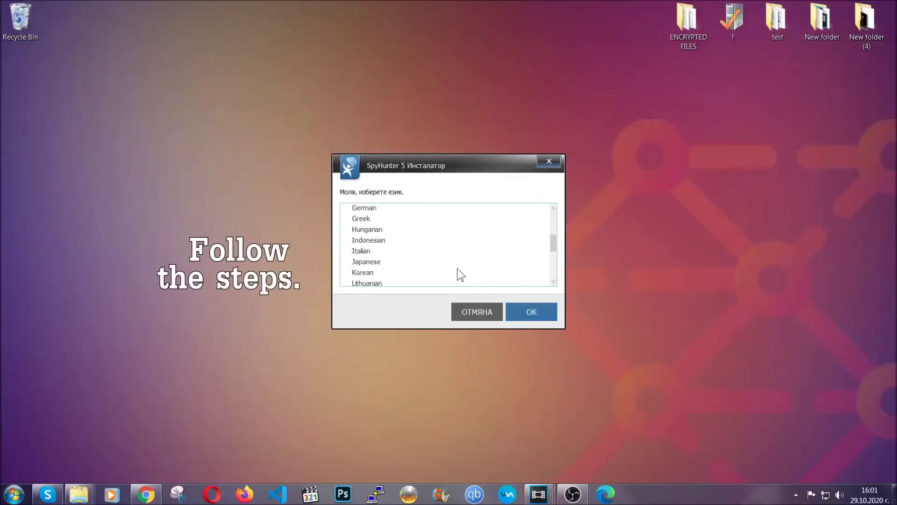
scroll(427, 267, "down", 2)
scroll(457, 276, "up", 4)
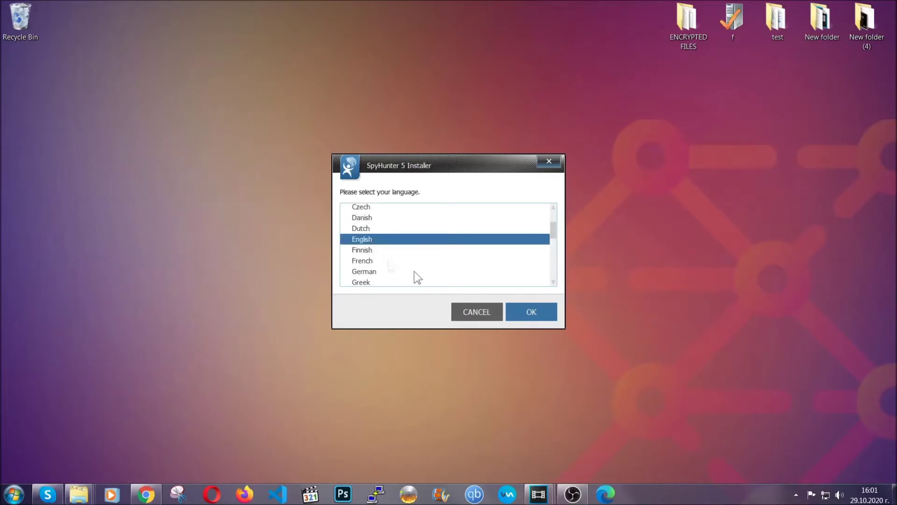
left_click(525, 313)
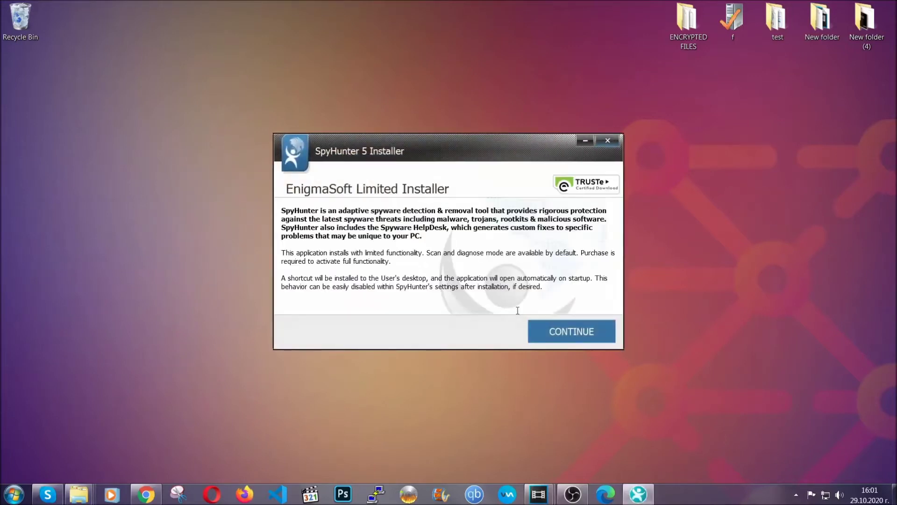
left_click(538, 325)
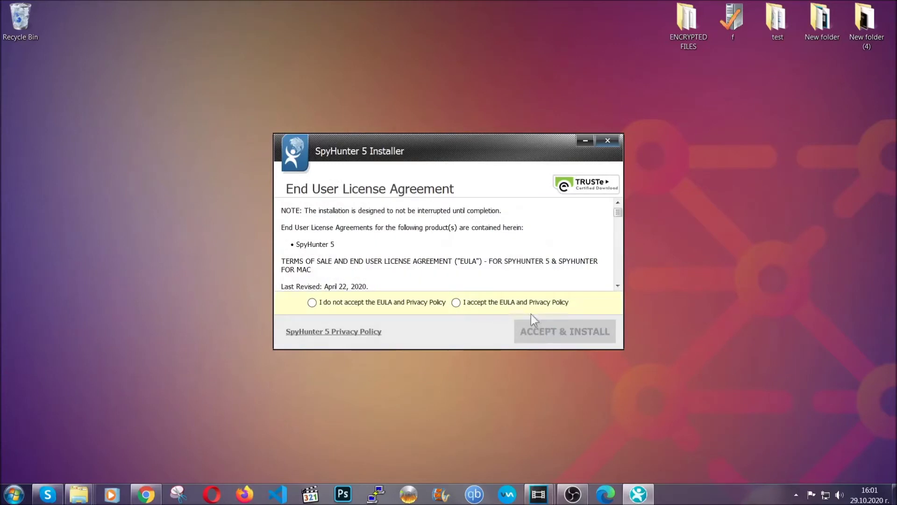
left_click(525, 302)
left_click(542, 331)
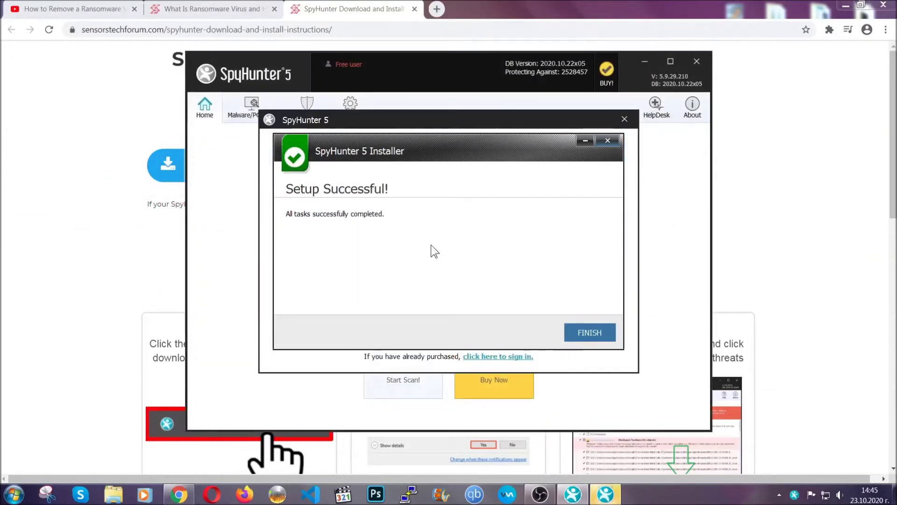
Step: Finish the SpyHunter 5 installer so its scan begins
left_click(573, 333)
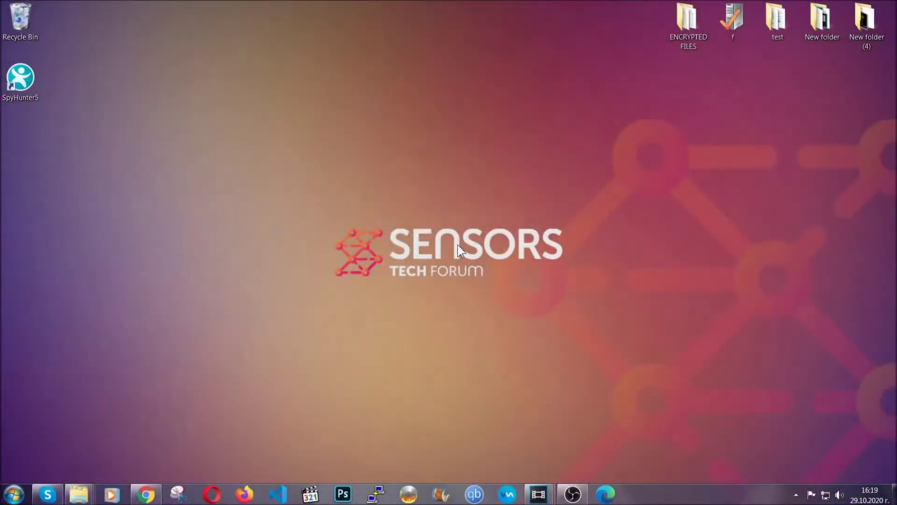
Step: Run APPWIZ.CPL from the Run box to open Programs and Features
key("super+r")
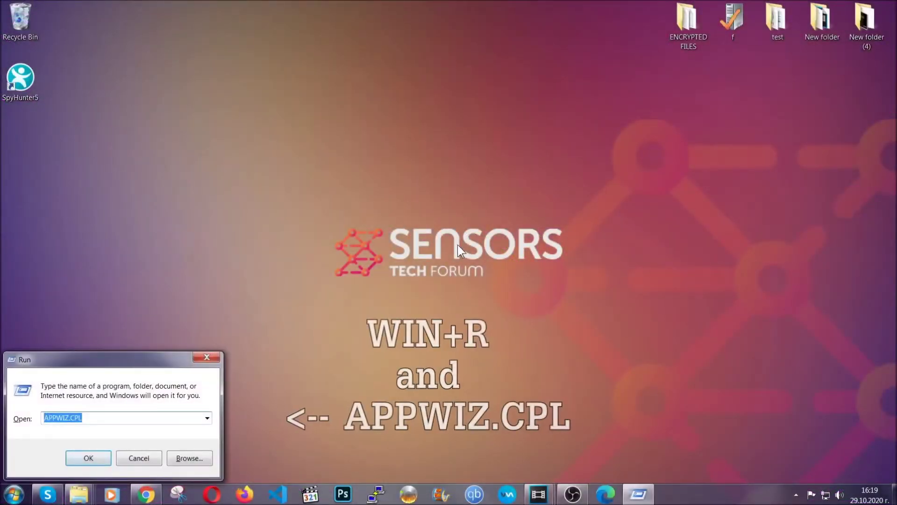
left_click(94, 419)
double_click(93, 419)
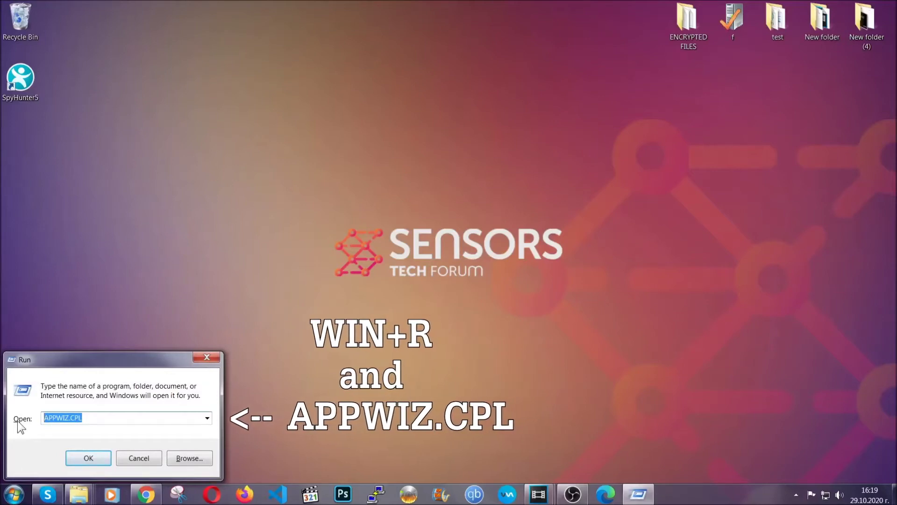
left_click(88, 456)
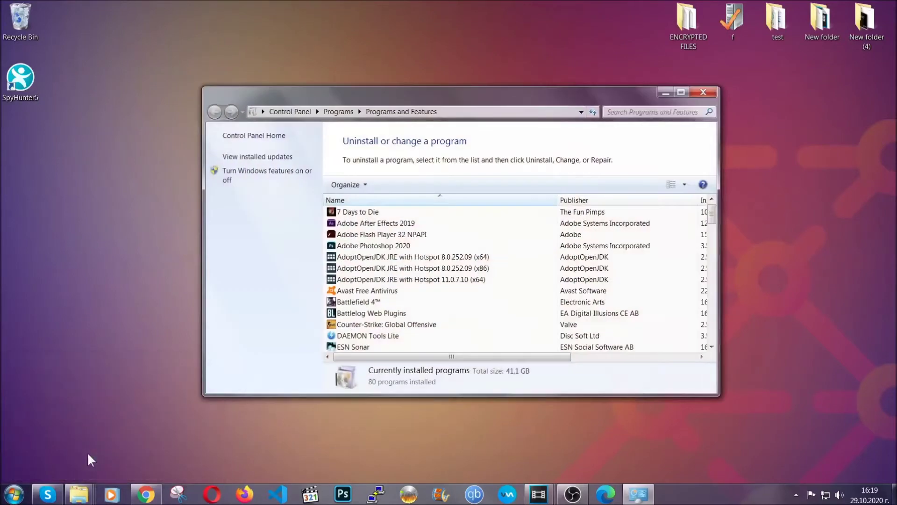
Step: Uninstall SUSPICIOUS PROGRAM and dismiss the removal success message
scroll(472, 249, "down", 20)
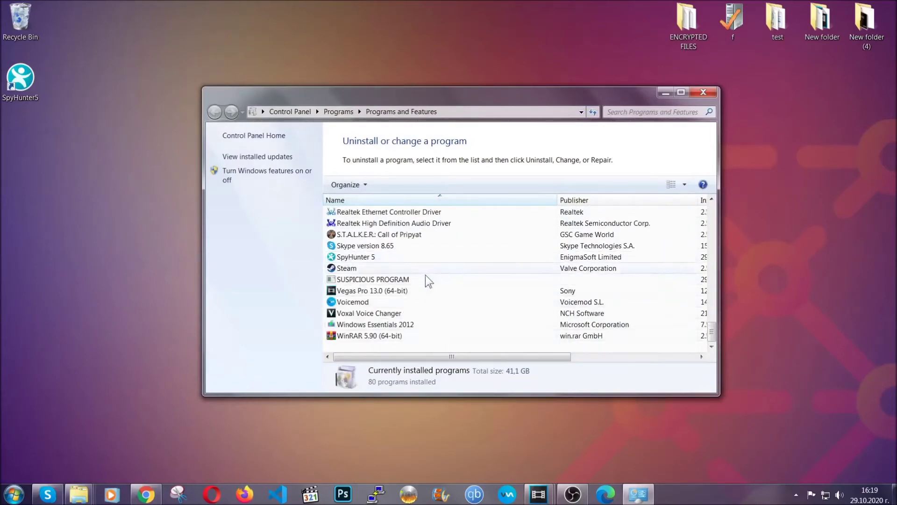
left_click(378, 280)
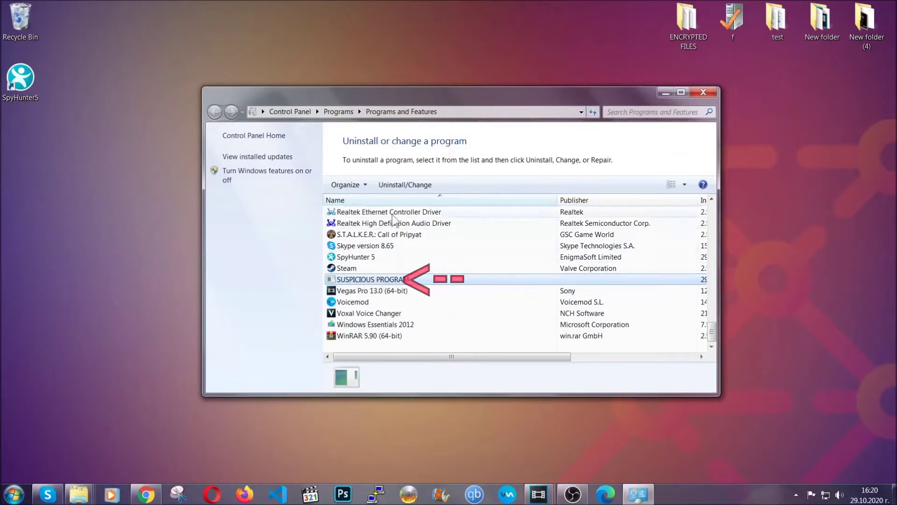
left_click(397, 185)
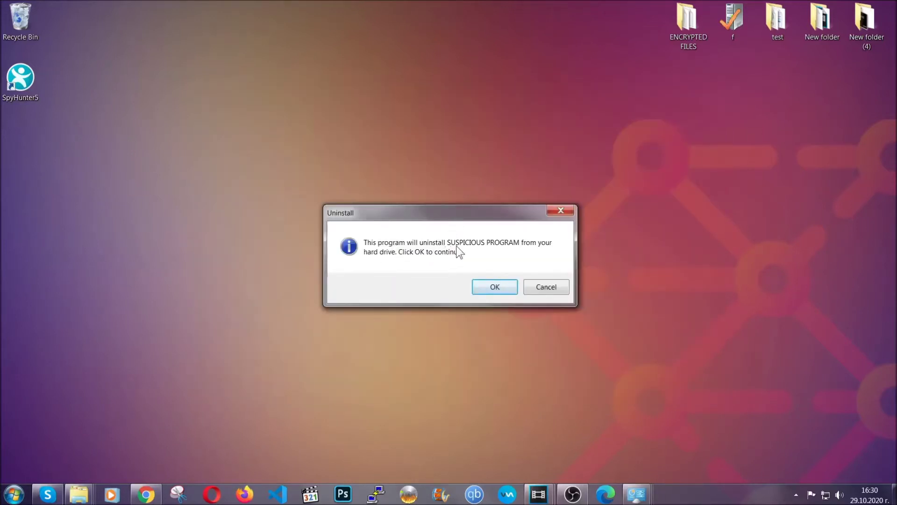
left_click(489, 288)
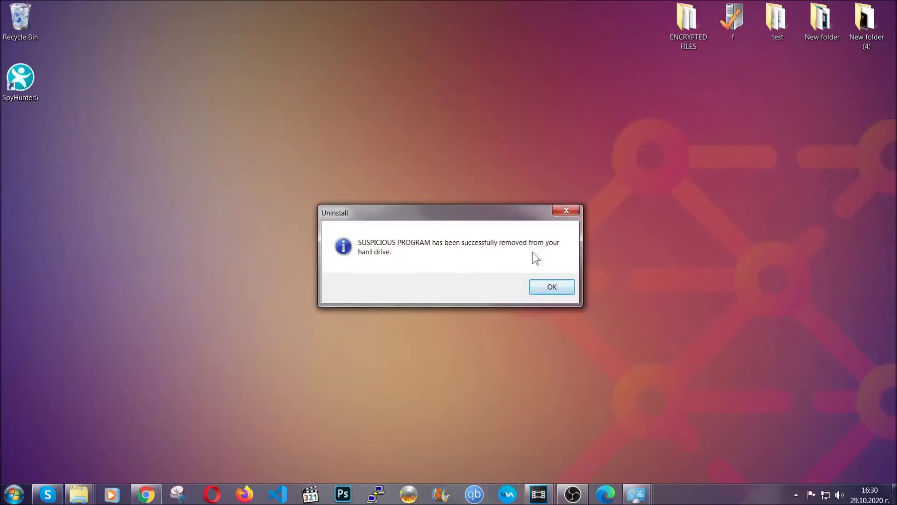
left_click(539, 285)
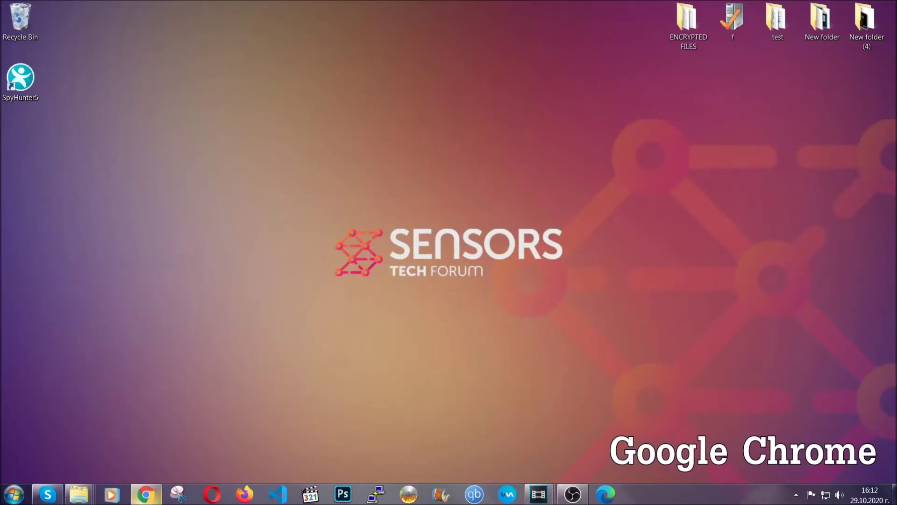
Step: Clear Chrome's All time browsing data at chrome://settings/clearBrowserData, leaving passwords unticked
left_click(146, 494)
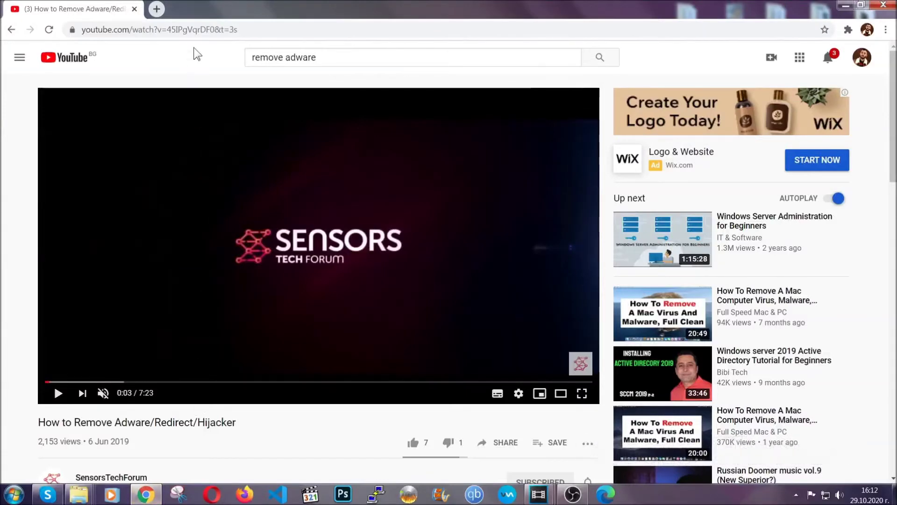
left_click(195, 29)
type("chr")
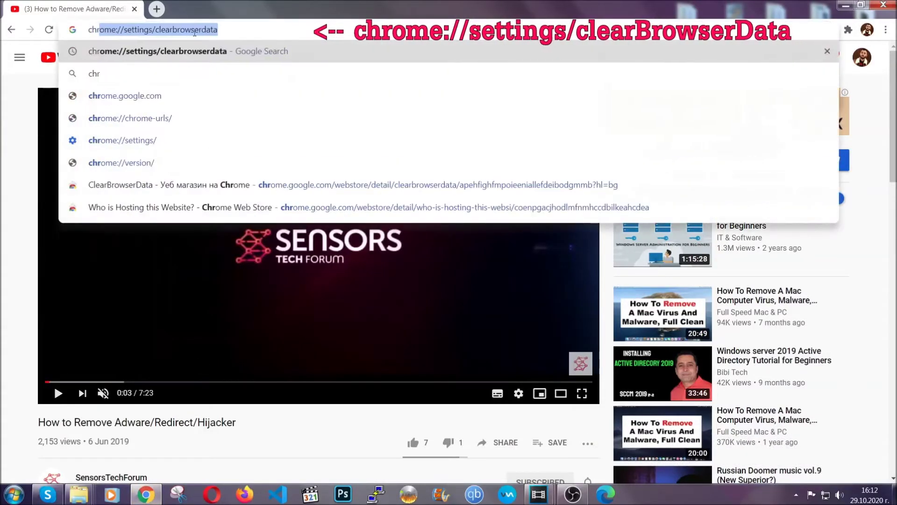
type("ome:/")
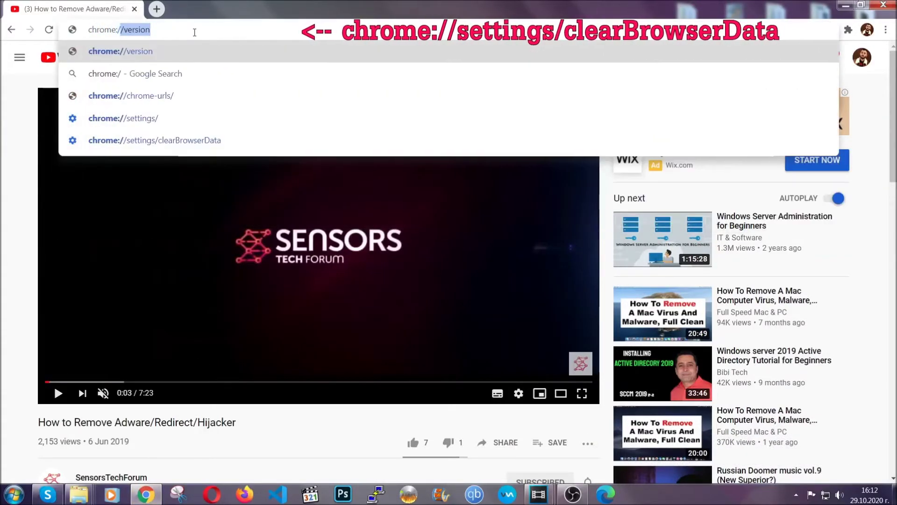
type("/setting")
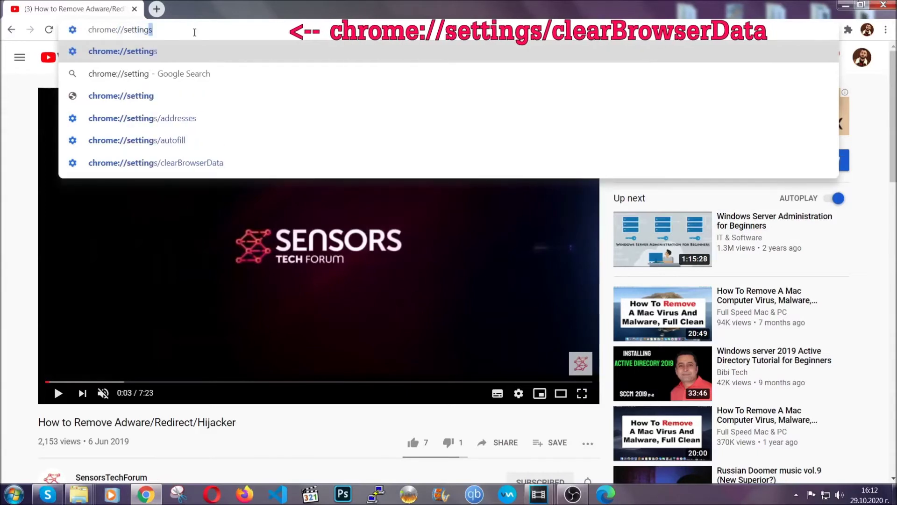
type("s/ce")
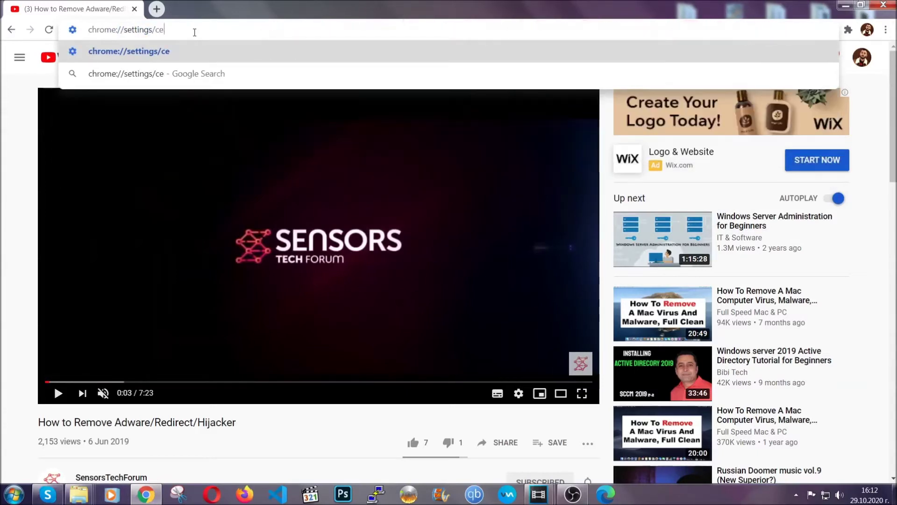
key("BackSpace")
type("lear")
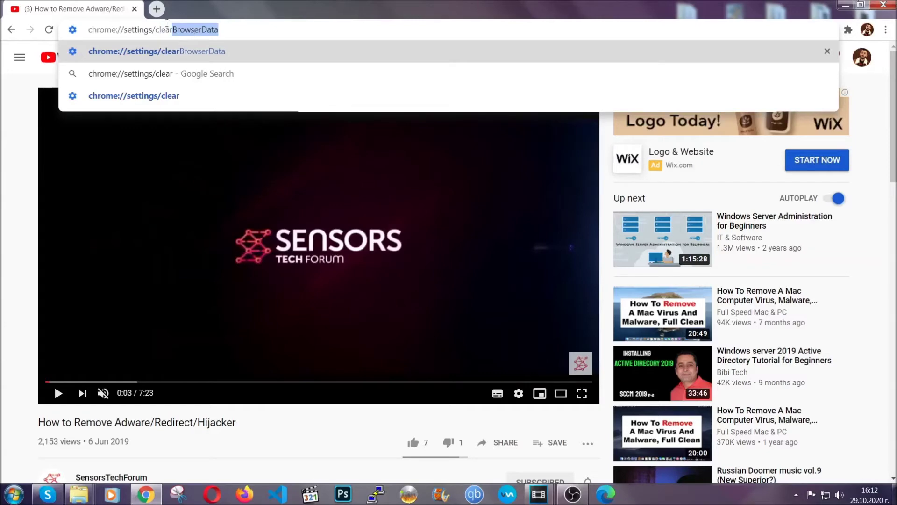
key("Return")
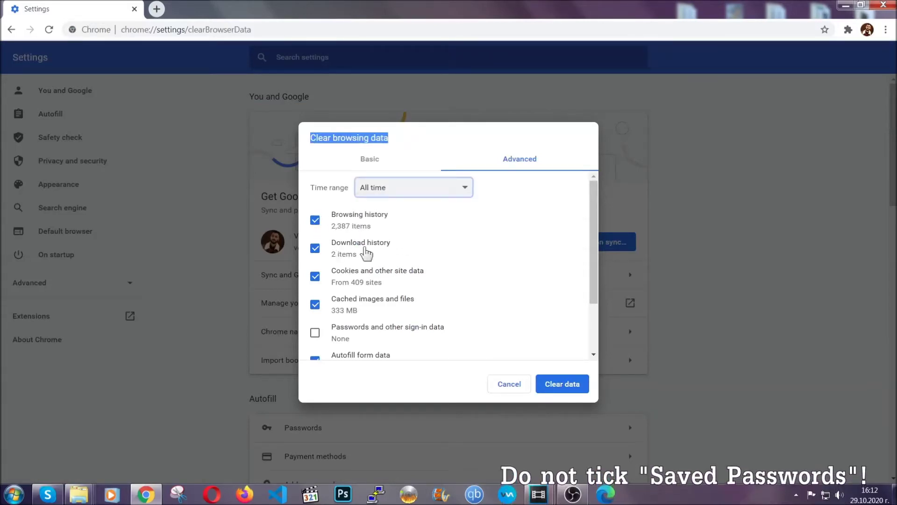
scroll(362, 301, "down", 2)
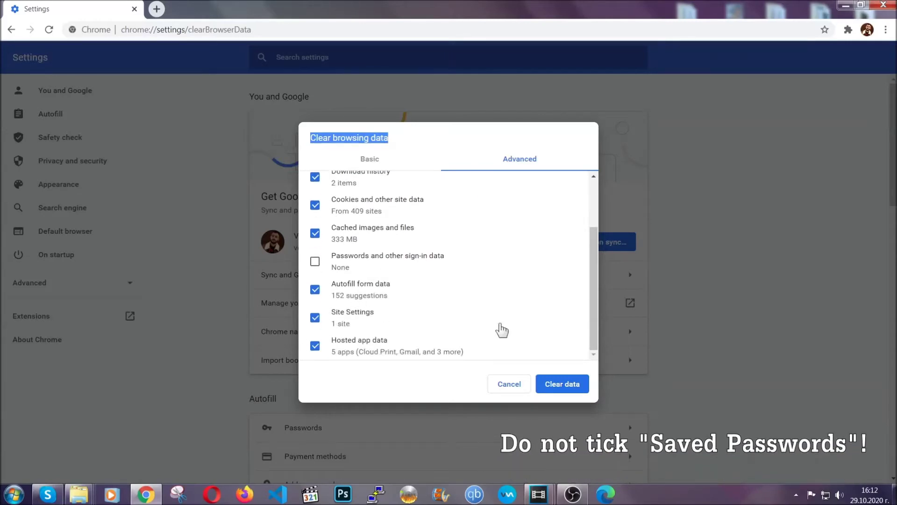
left_click(549, 382)
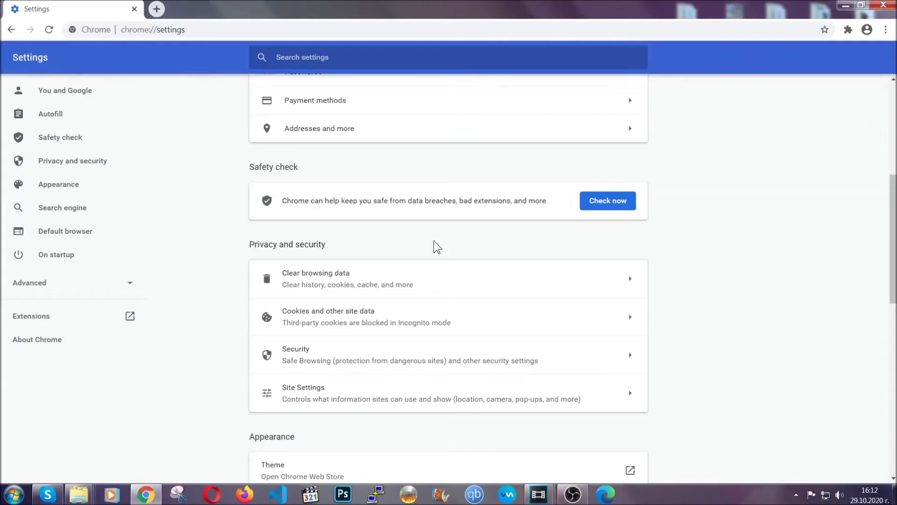
Step: Remove the Bulk Media Downloader extension via More tools > Extensions, then minimize Chrome
left_click(886, 30)
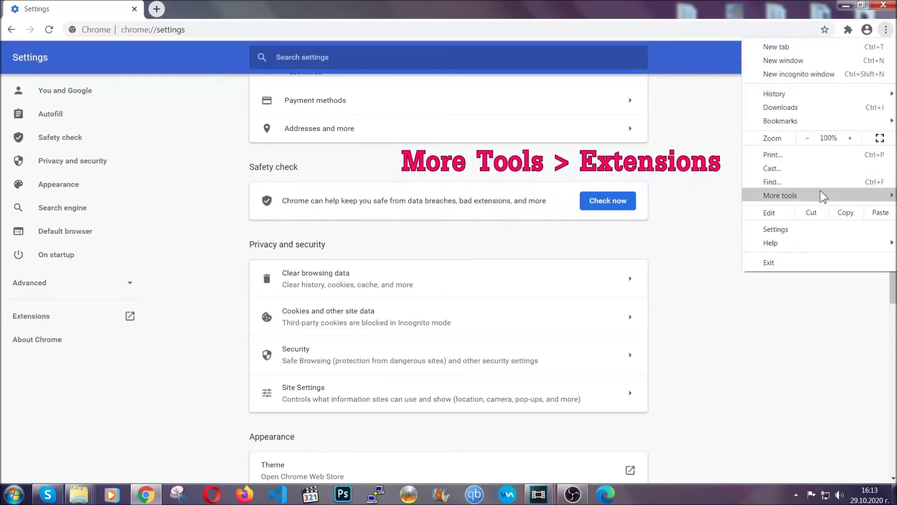
mouse_move(820, 191)
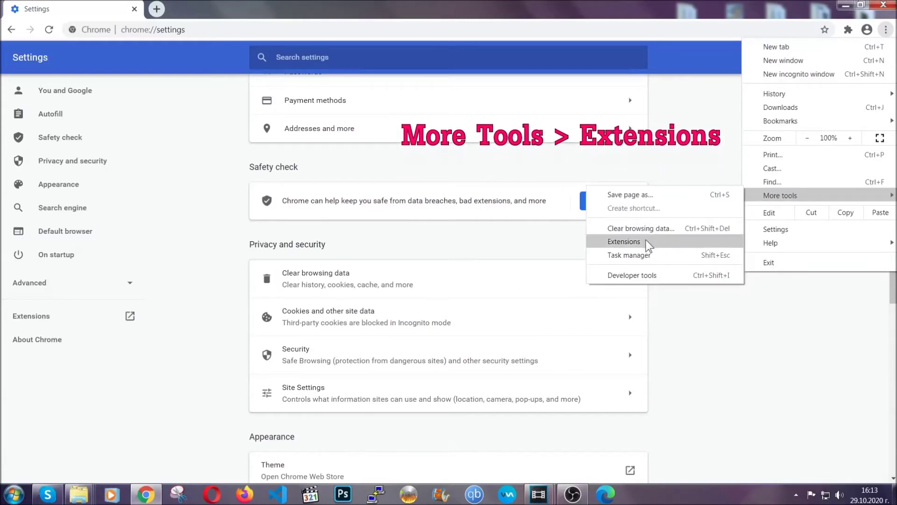
left_click(624, 242)
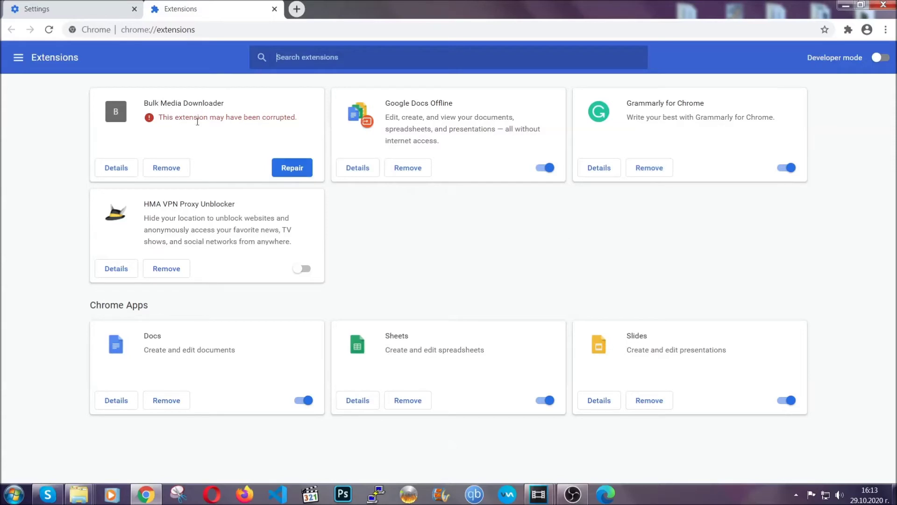
left_click(166, 168)
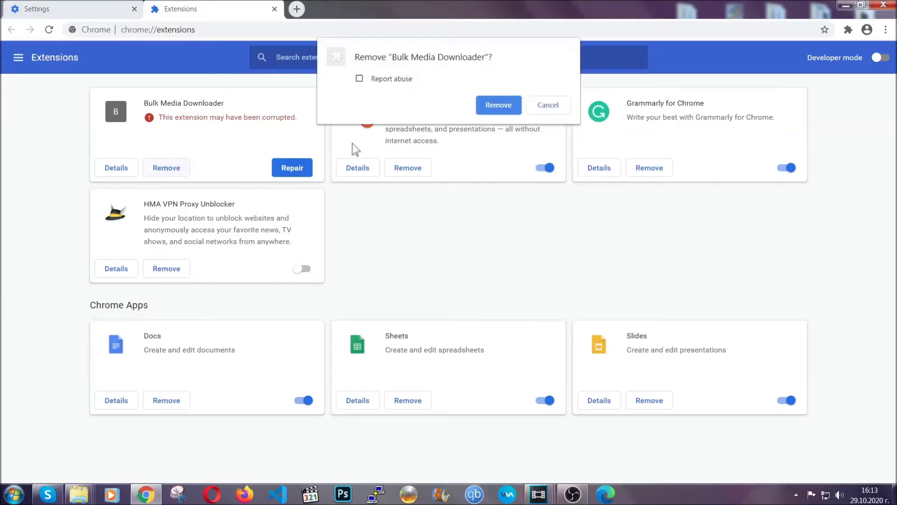
left_click(498, 105)
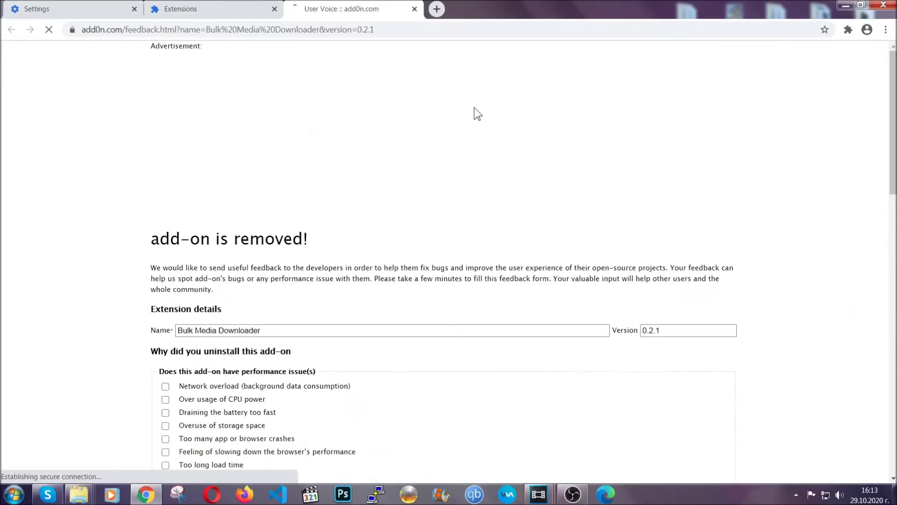
left_click(228, 10)
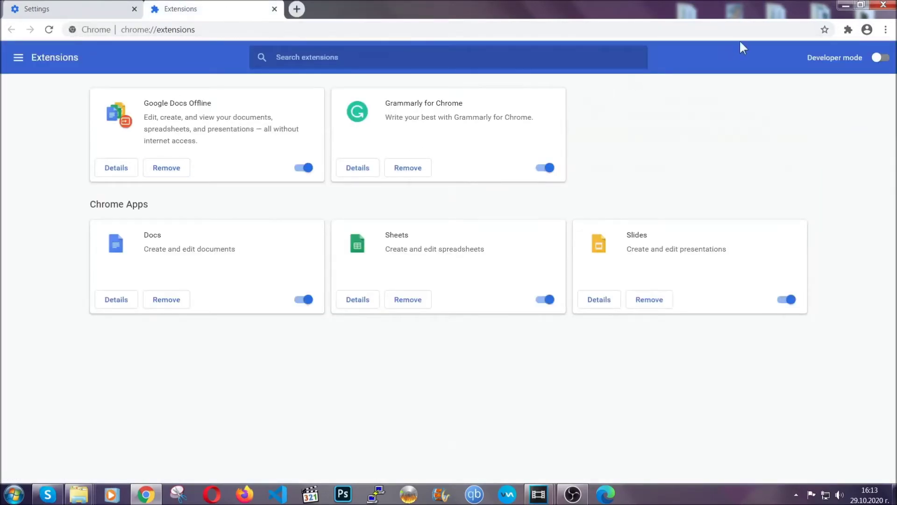
left_click(839, 5)
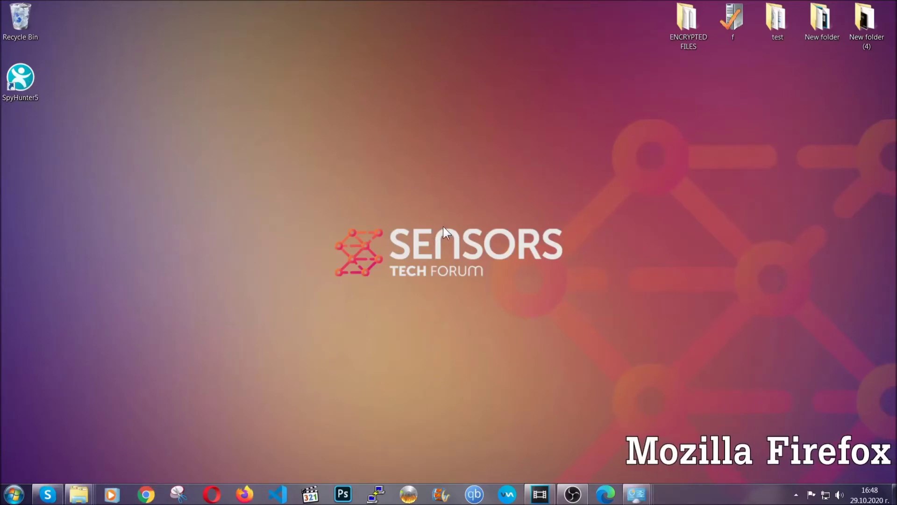
Step: Launch Firefox and load about:support in the address bar
left_click(243, 493)
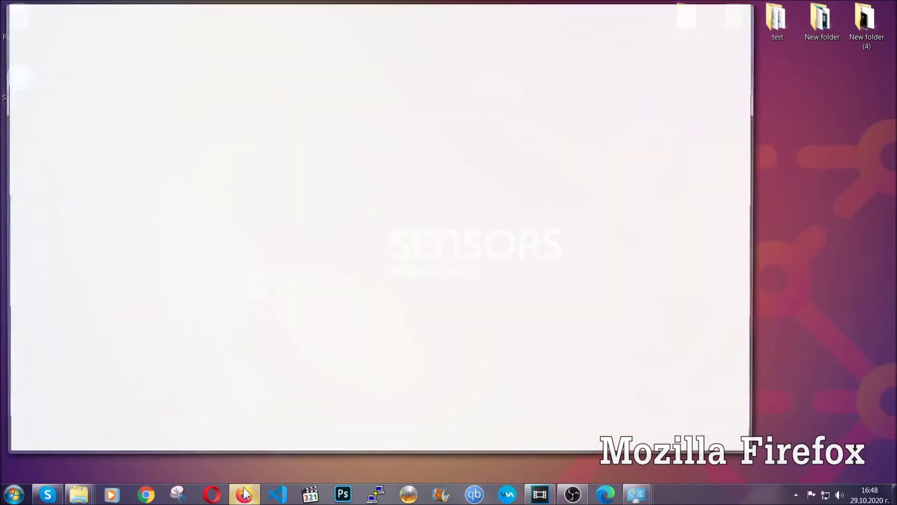
left_click(246, 36)
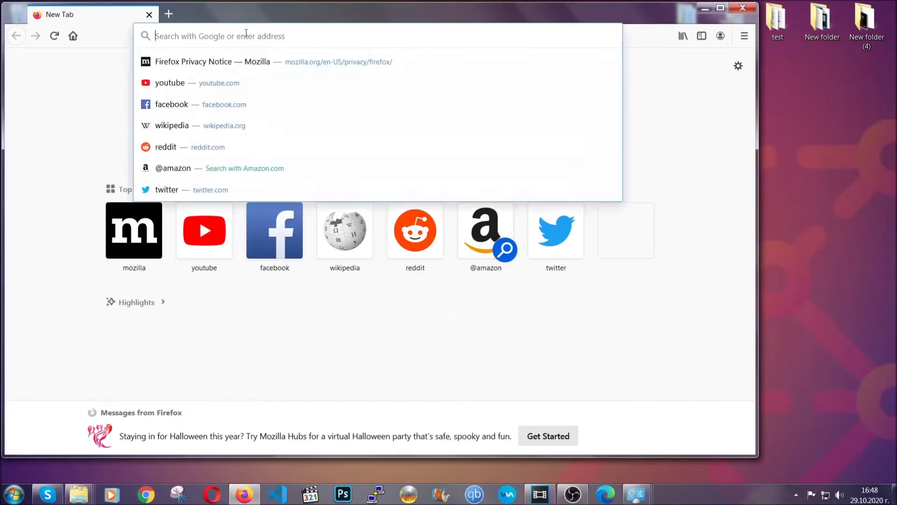
type("about")
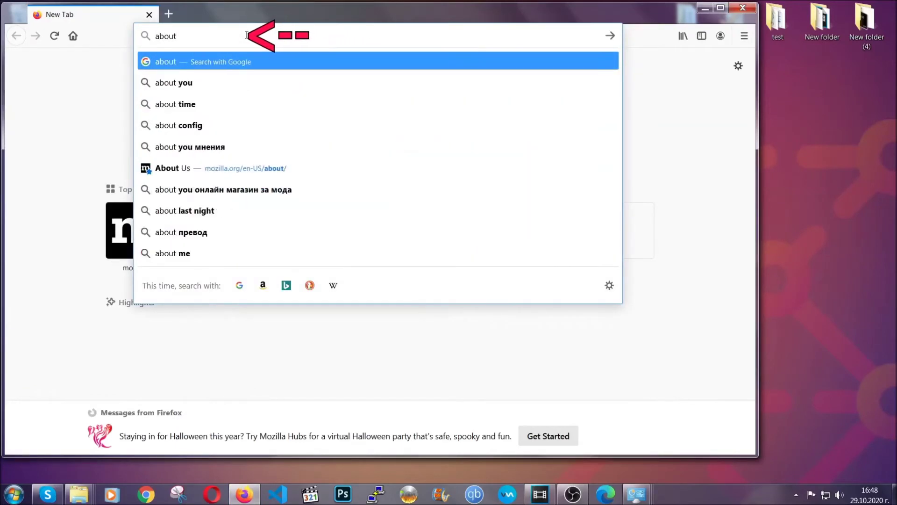
type(":support")
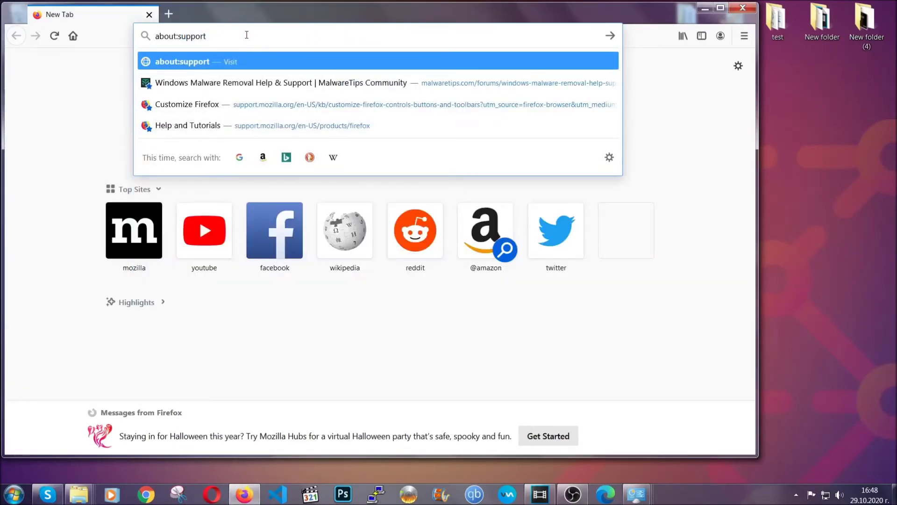
key("Return")
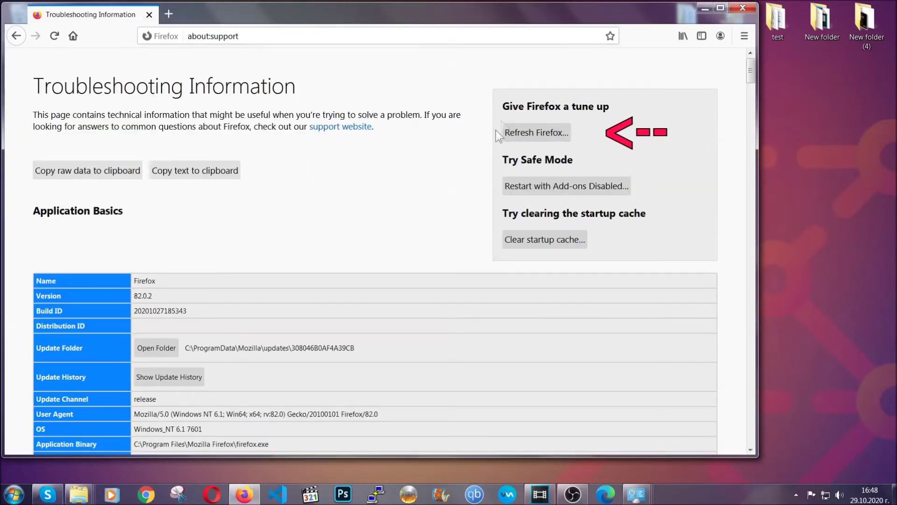
Step: Refresh Firefox to its defaults, confirming the dialog, then minimize the window
left_click(531, 135)
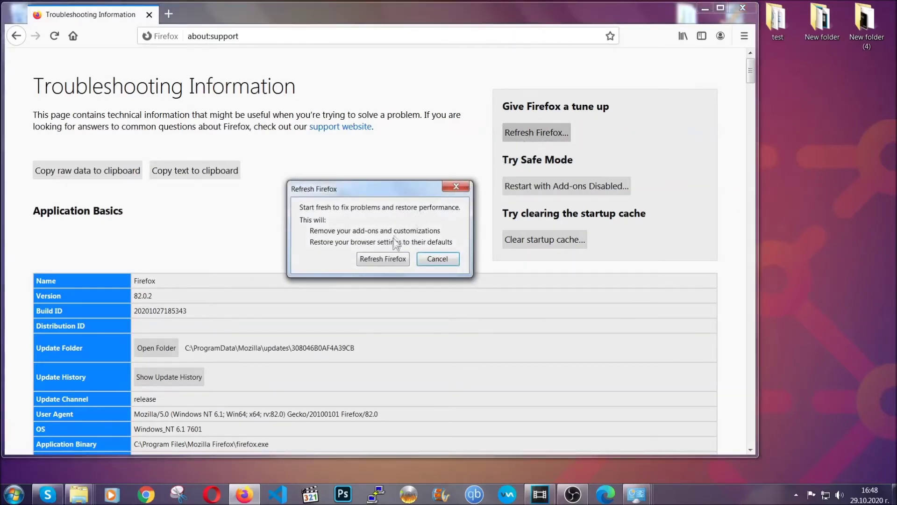
left_click(381, 260)
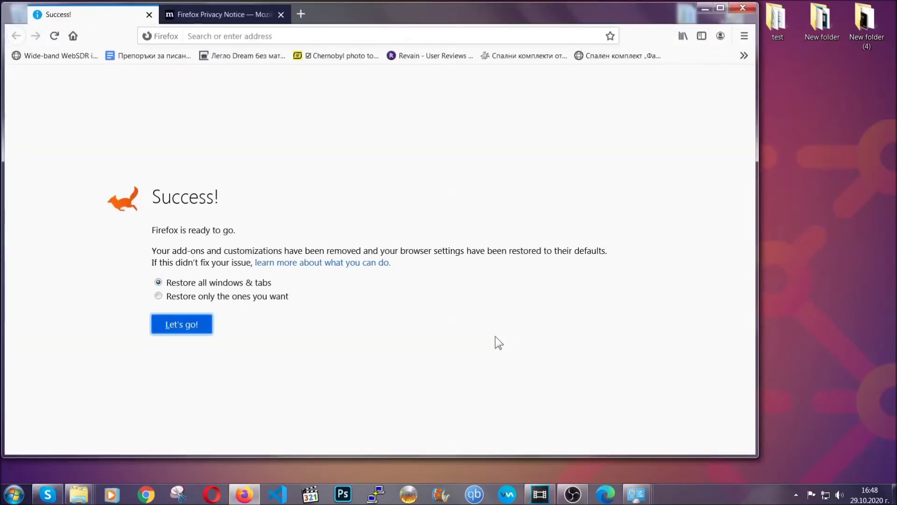
left_click(703, 8)
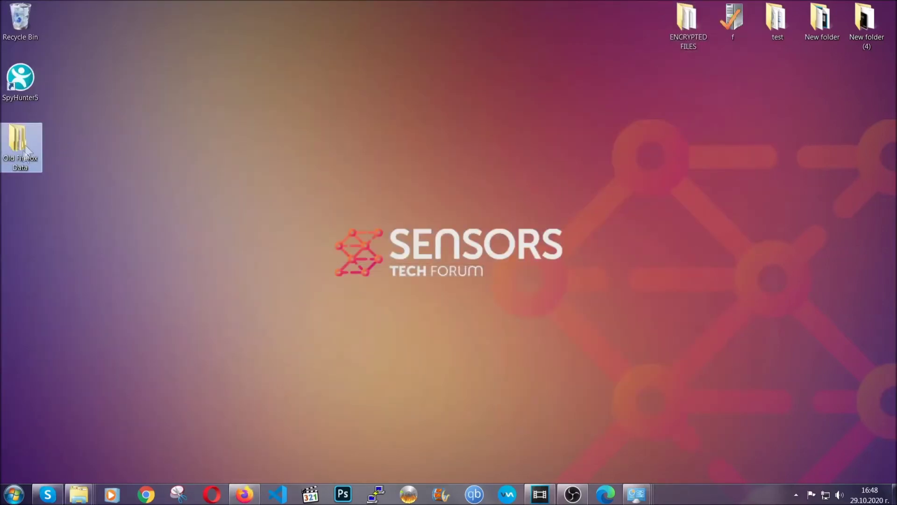
Step: Clear Edge's All time browsing data at edge://settings/clearBrowserData, leaving passwords unchecked
mouse_move(13, 169)
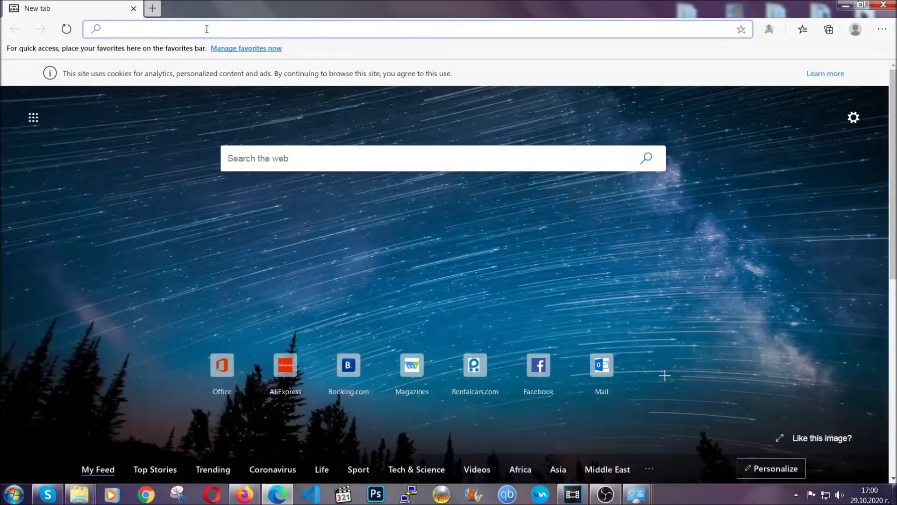
type("edge:")
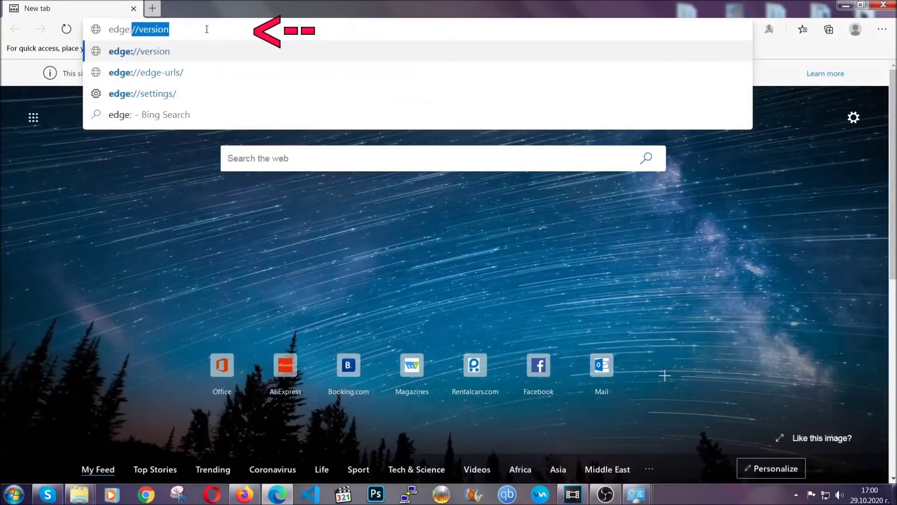
type("//setting")
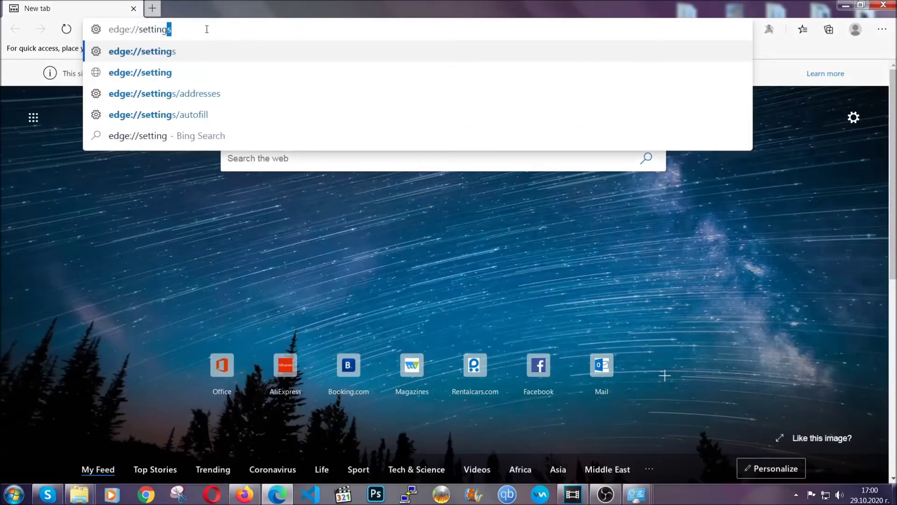
type("s/clear")
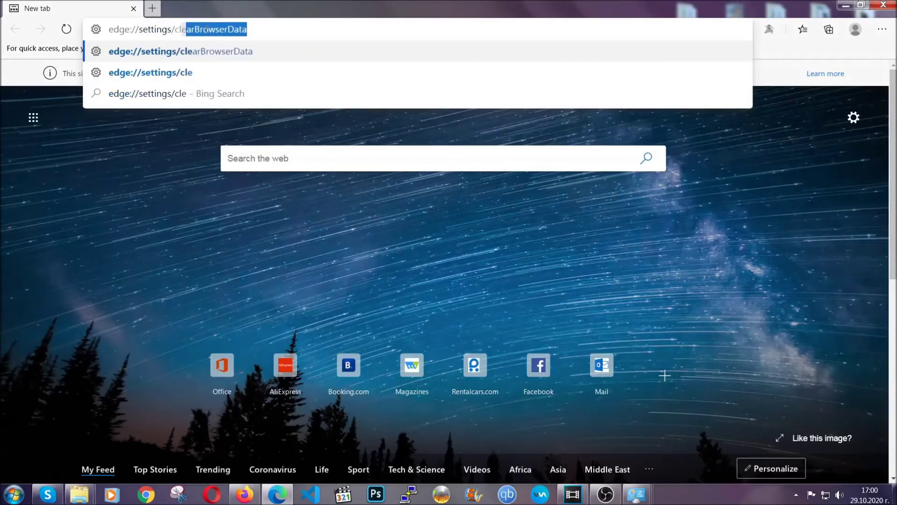
type("BrowserDa")
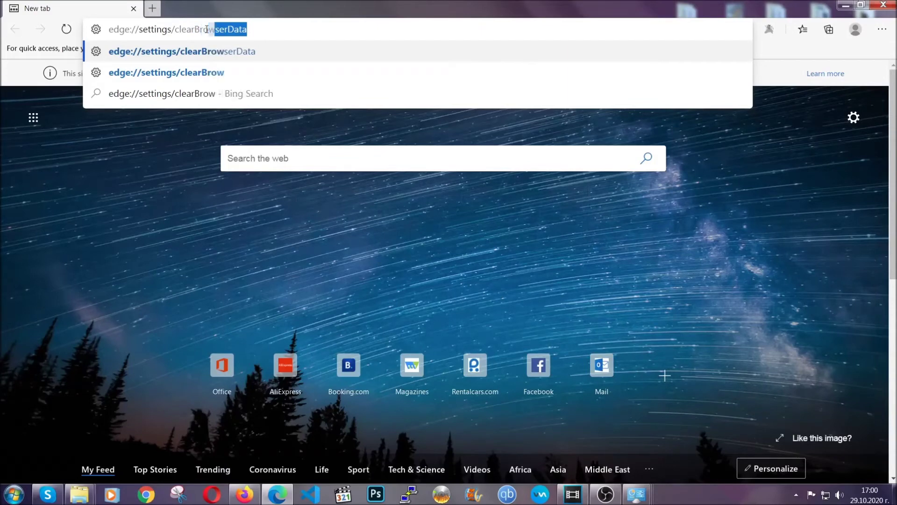
type("ta")
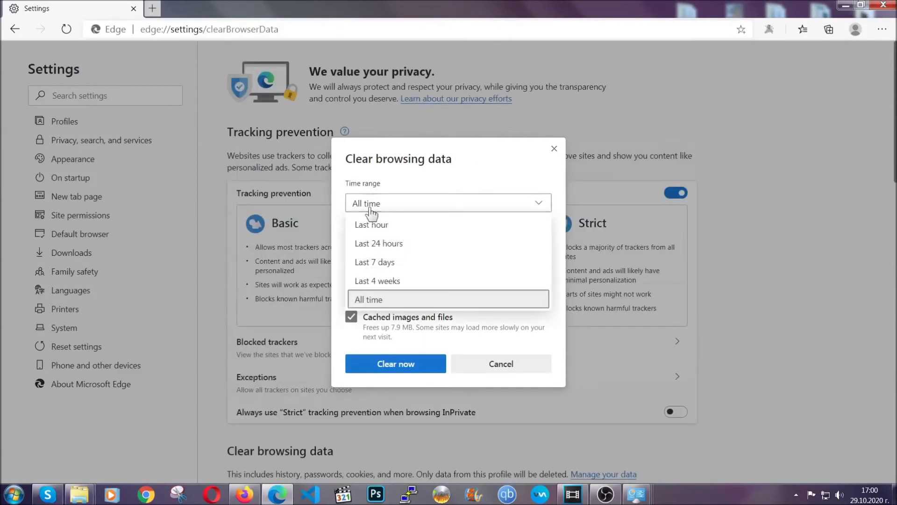
left_click(369, 298)
scroll(376, 285, "down", 3)
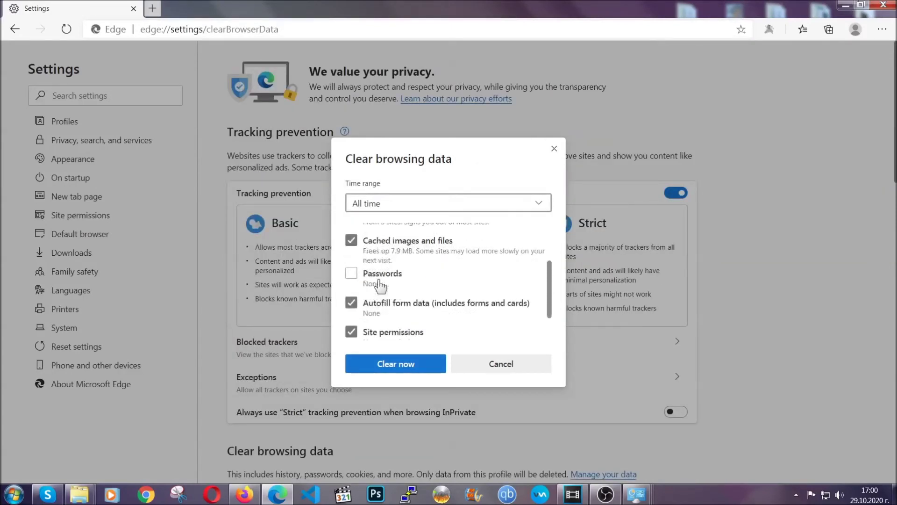
left_click(391, 364)
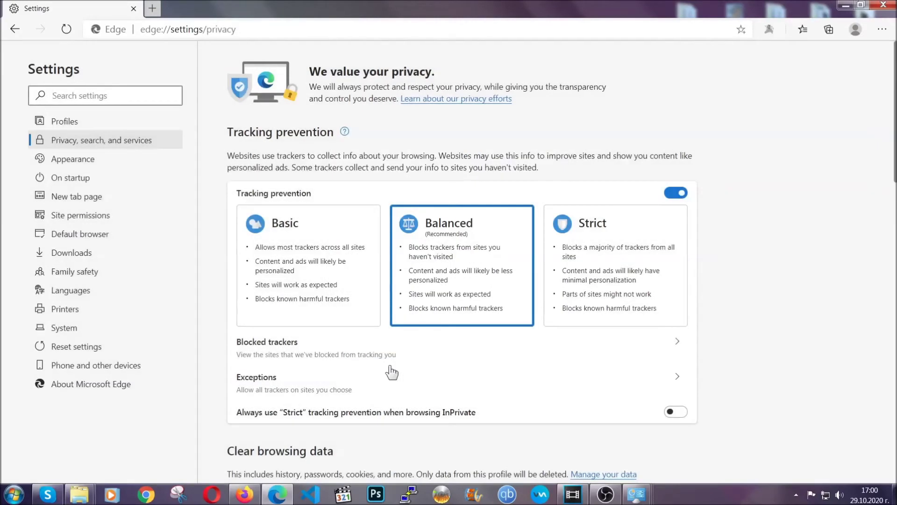
Step: Remove the 網路假期 - 解答查詢新增 extension from Edge's Extensions page, then close Edge
left_click(882, 30)
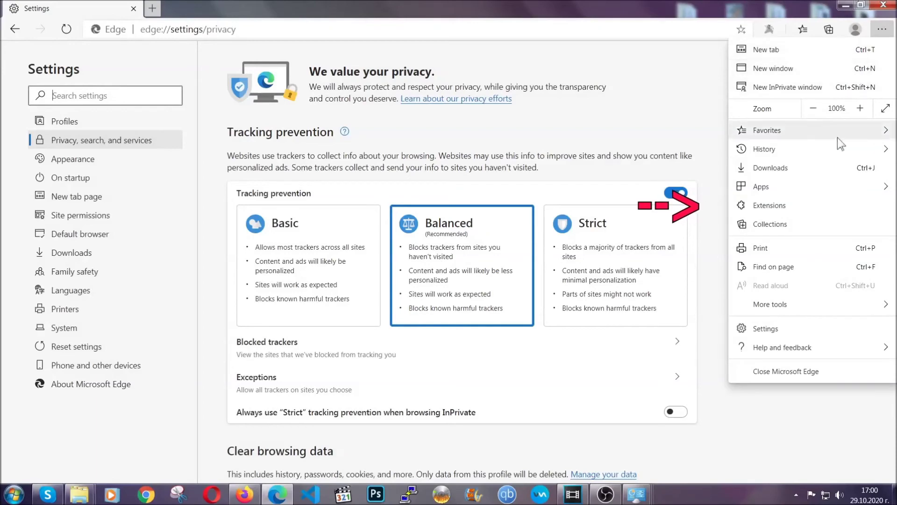
left_click(817, 201)
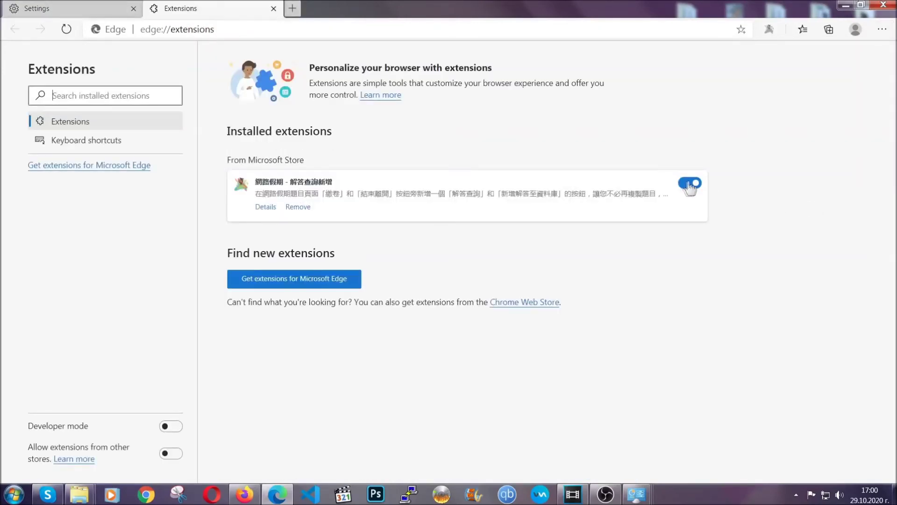
left_click(294, 208)
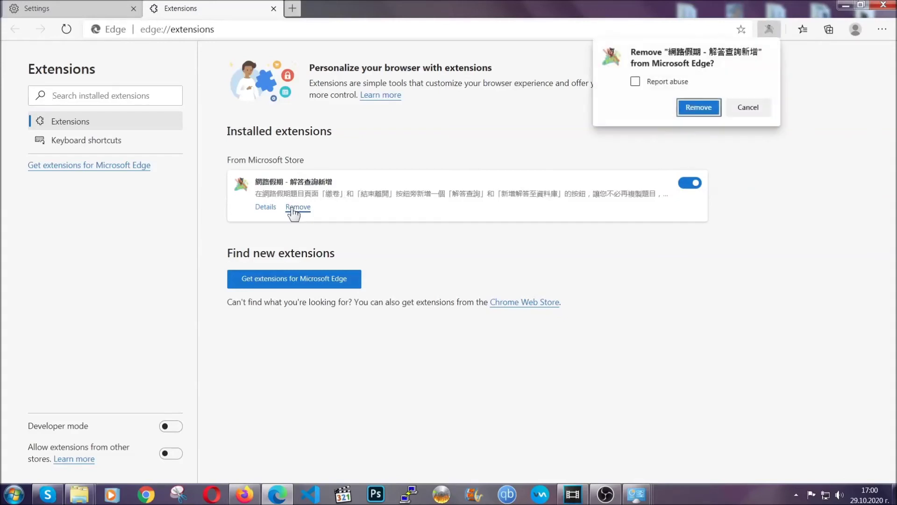
left_click(696, 106)
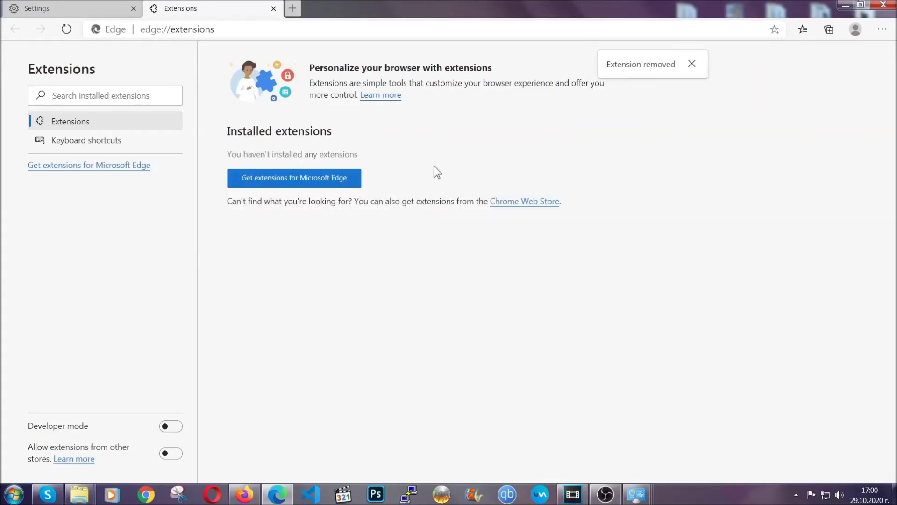
left_click(890, 6)
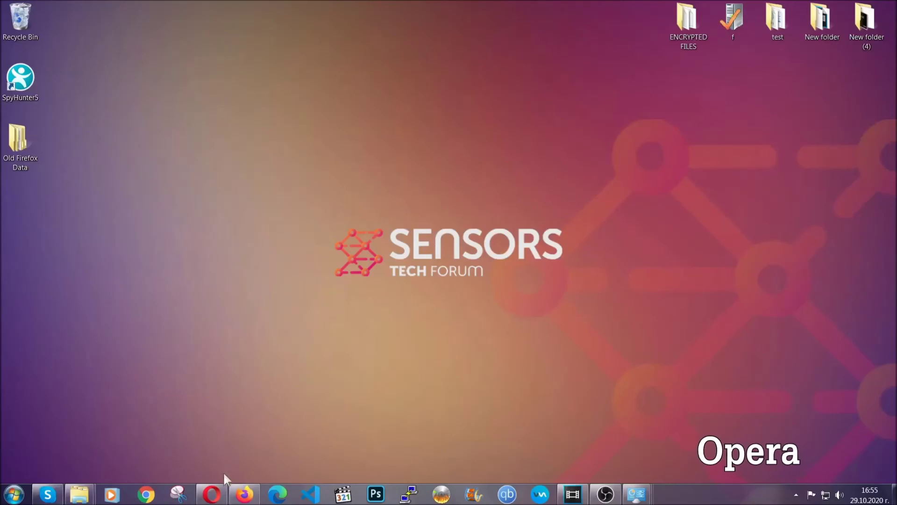
Step: Launch Opera and go to opera://settings/clearBrowserData
left_click(214, 490)
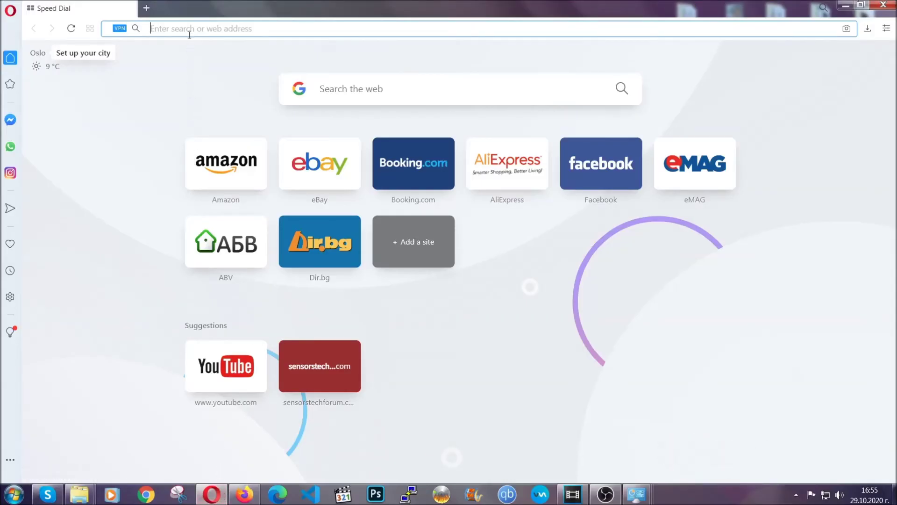
type("opera")
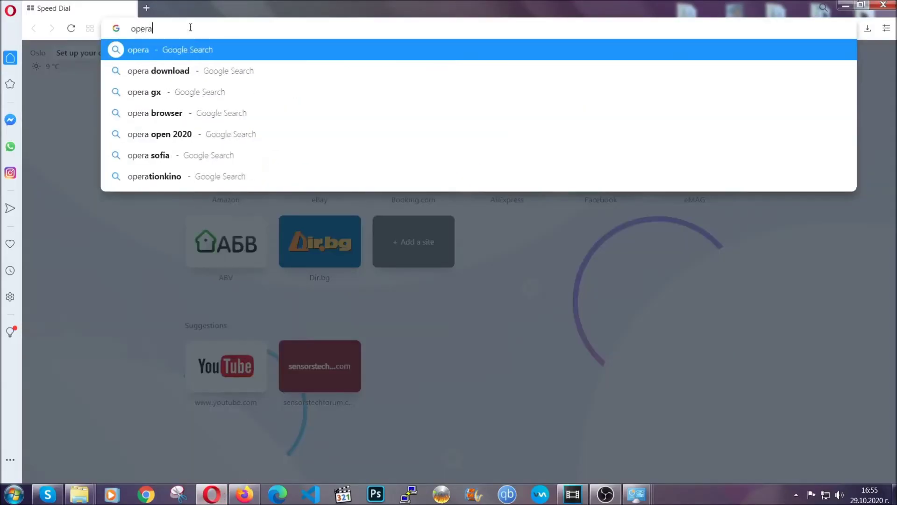
type("://settings/c")
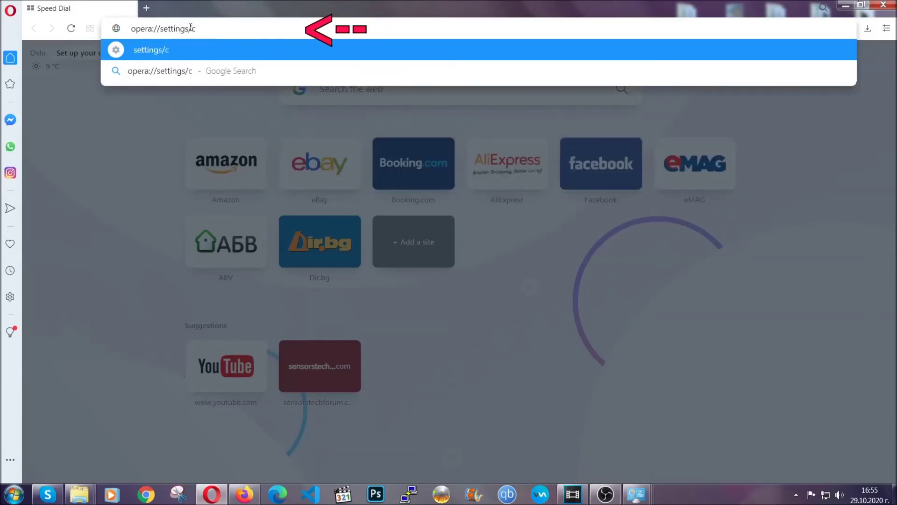
type("learBrr")
key("BackSpace")
type("owserD")
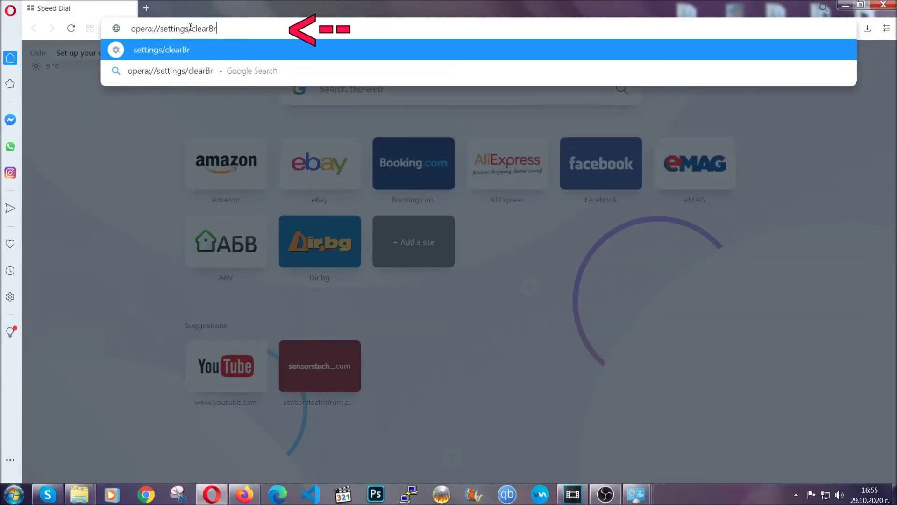
type("ata")
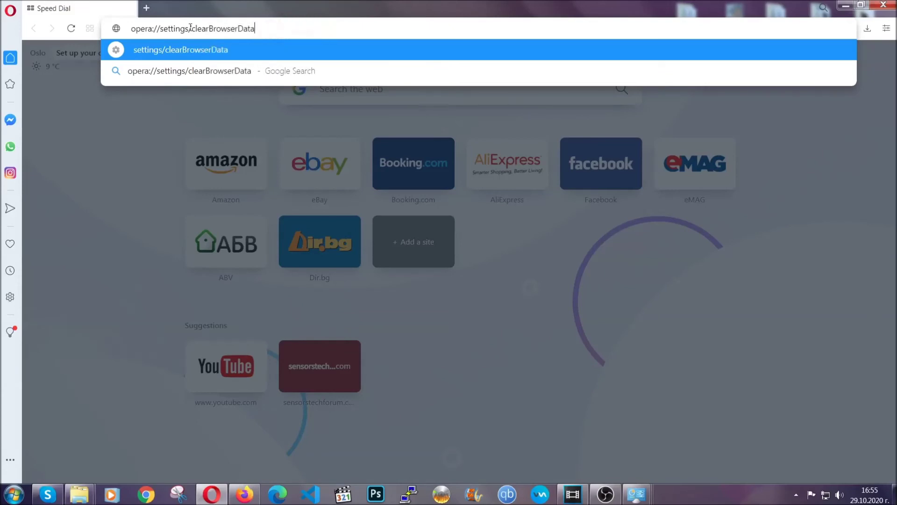
key("Return")
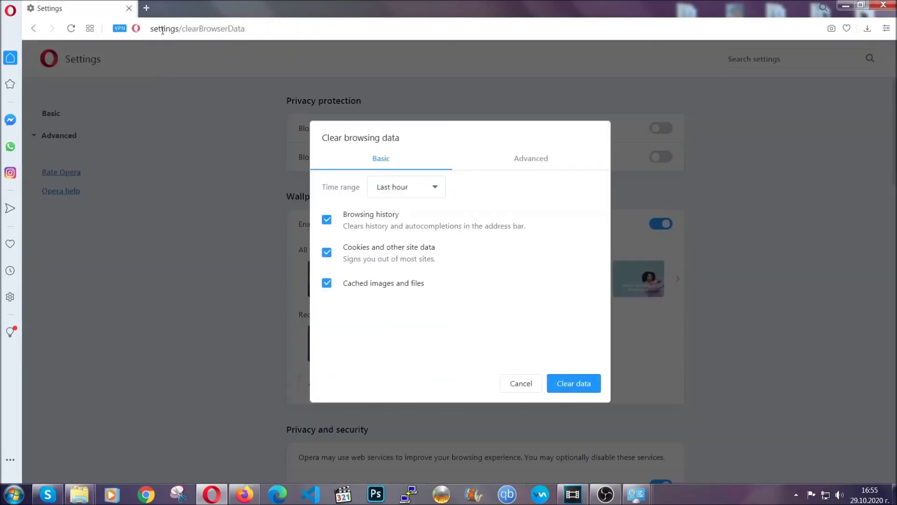
Step: Clear All time data on the Advanced tab, adding Site Settings and Hosted app data
left_click(528, 164)
left_click(446, 186)
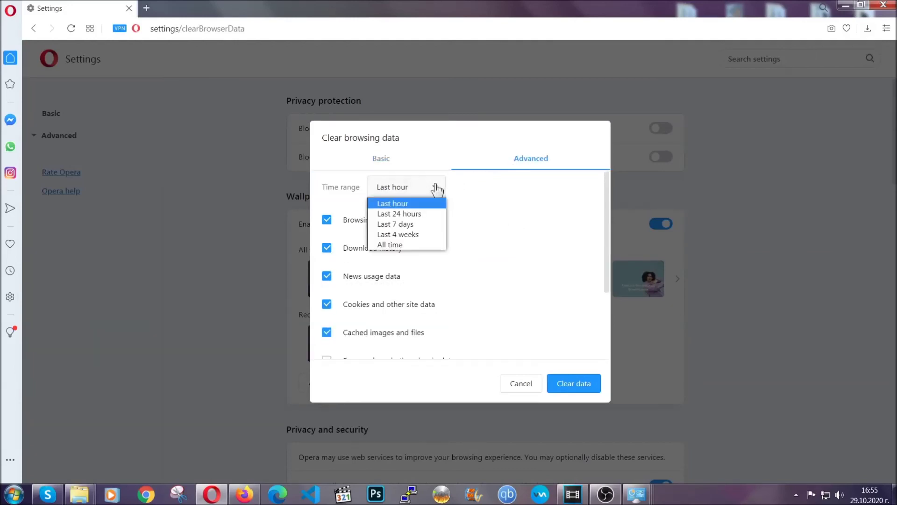
left_click(404, 242)
scroll(409, 250, "down", 2)
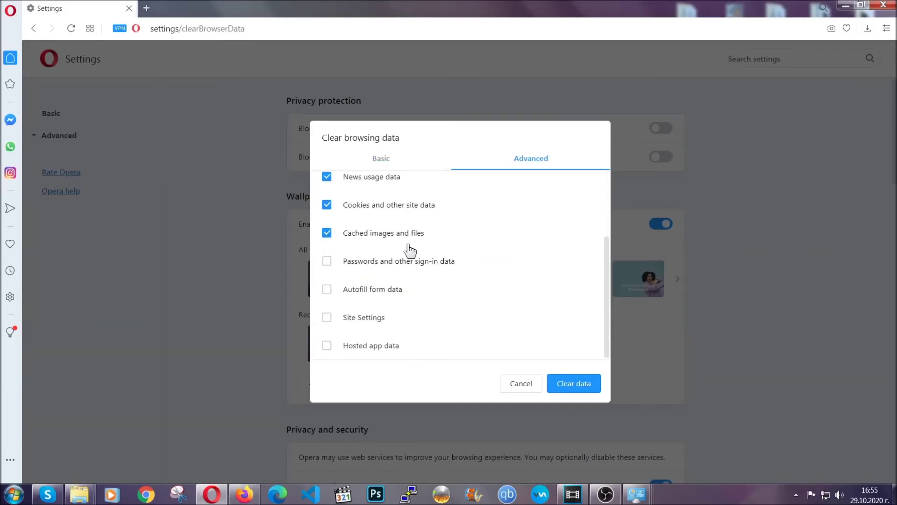
left_click(368, 321)
left_click(362, 346)
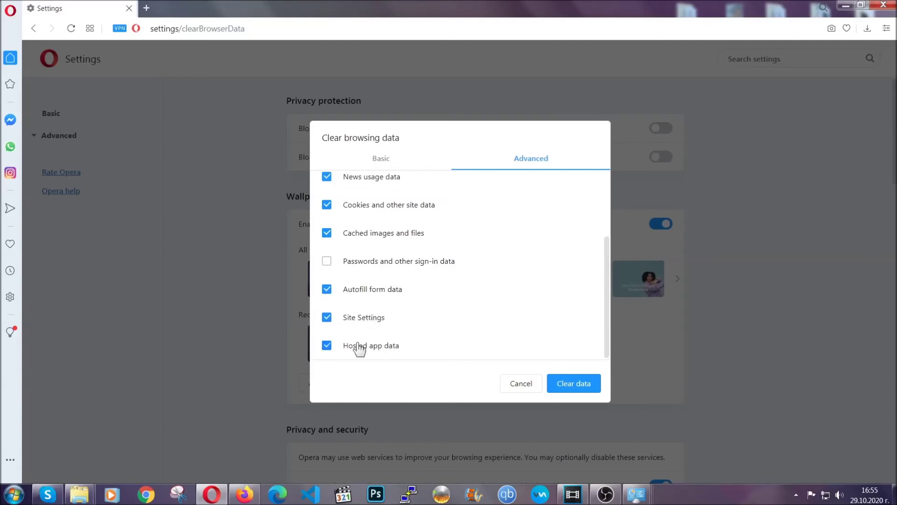
left_click(567, 387)
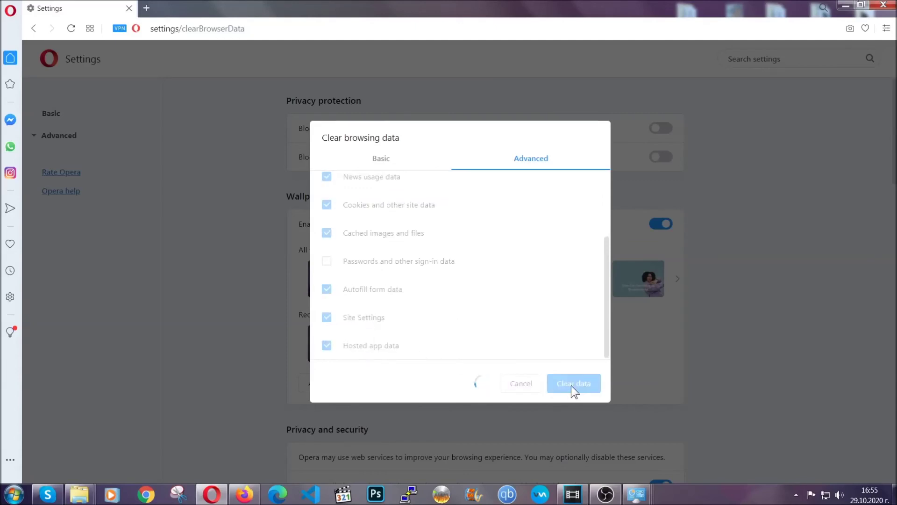